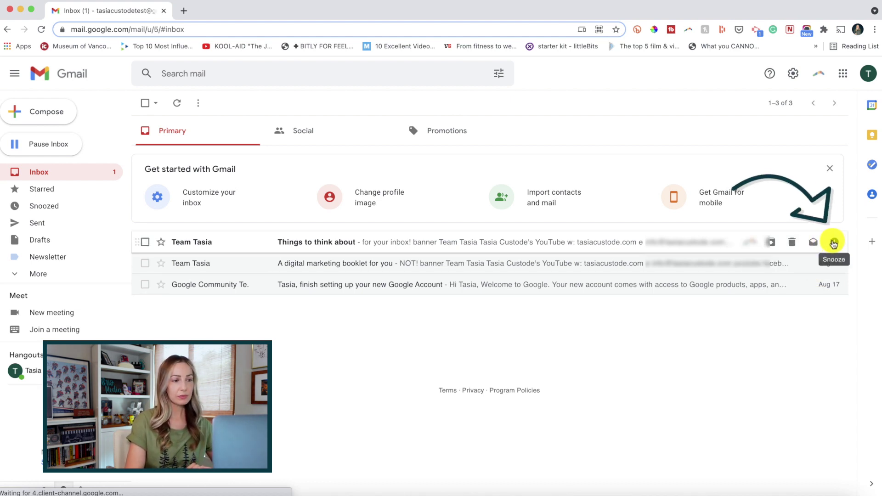
Step: Abandon a custom August 20 snooze, then snooze 'Things to think about' until later today
click(833, 242)
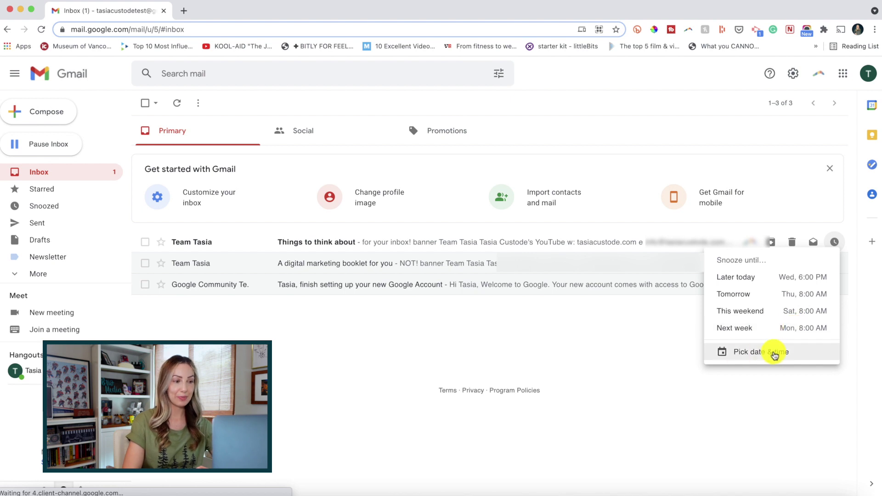
click(794, 354)
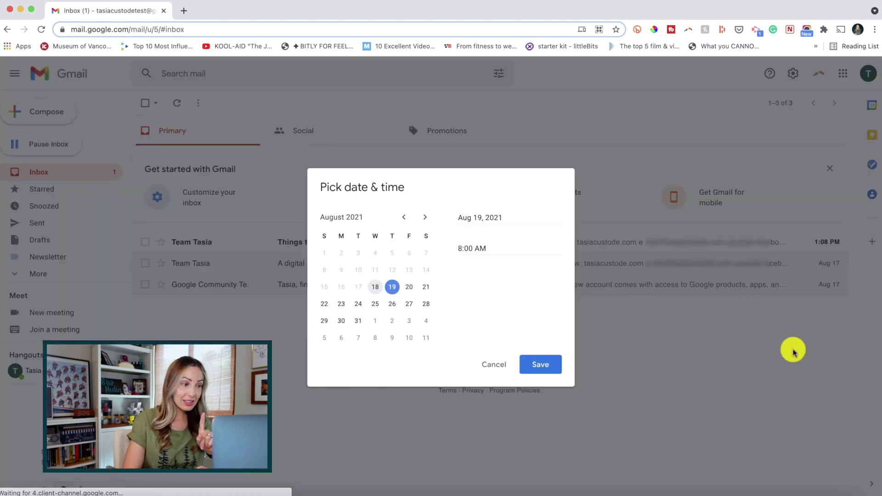
click(408, 286)
click(463, 247)
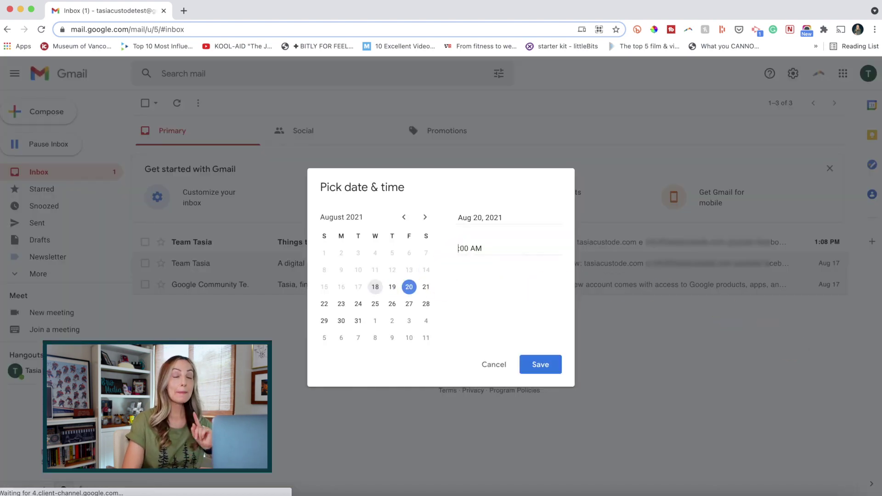
click(544, 365)
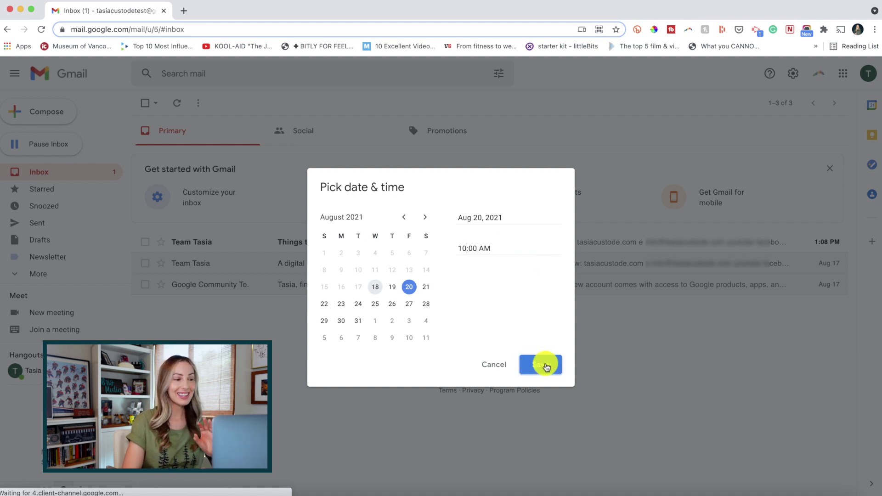
click(490, 364)
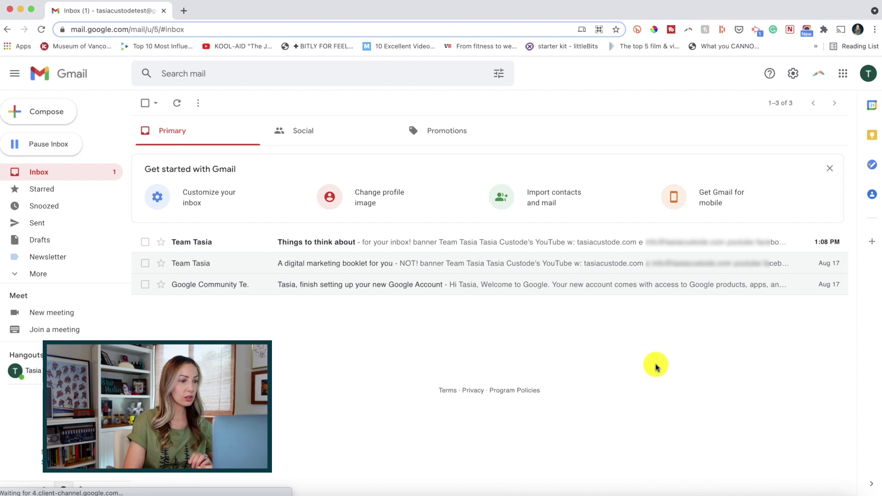
click(471, 241)
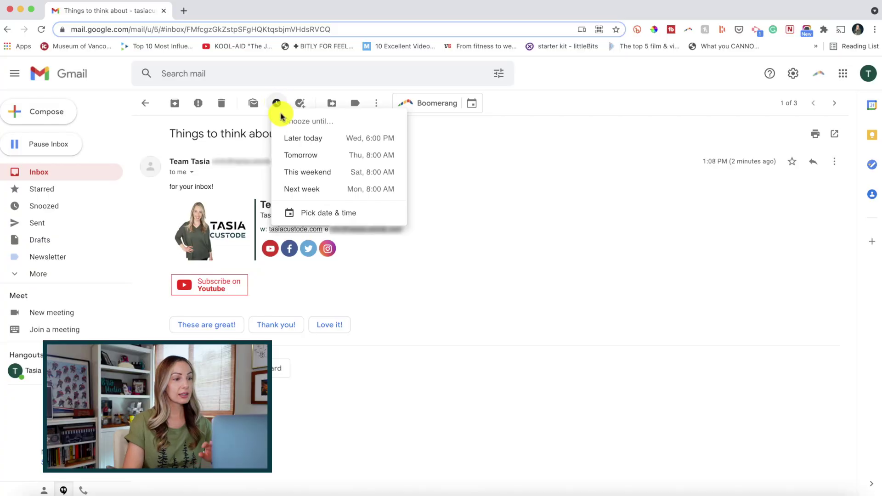
click(335, 142)
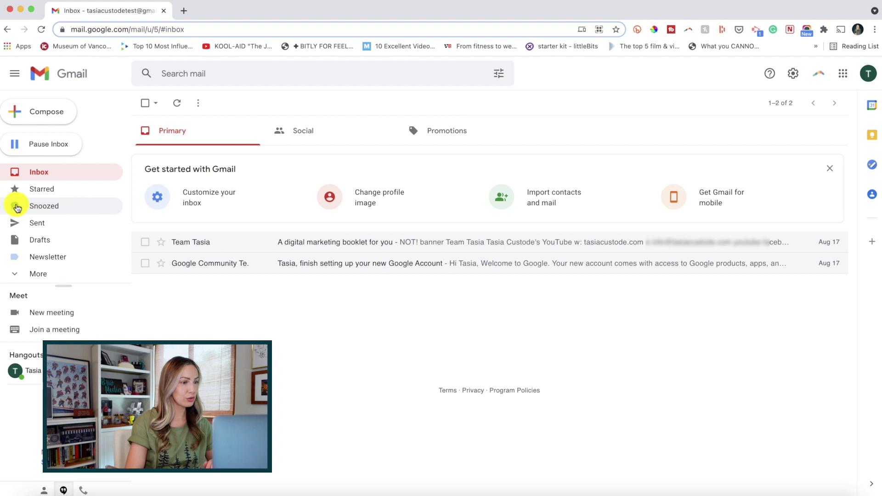
Step: Go to the Snoozed folder and open the snoozed email
click(79, 206)
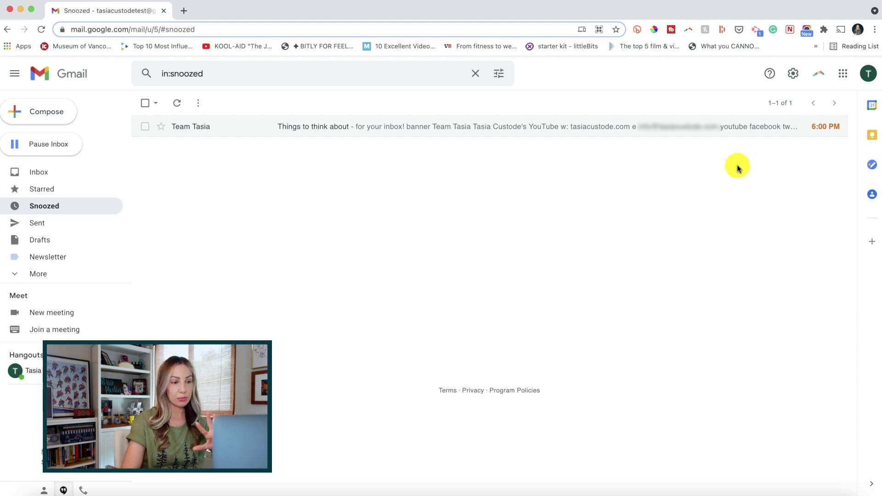
click(636, 132)
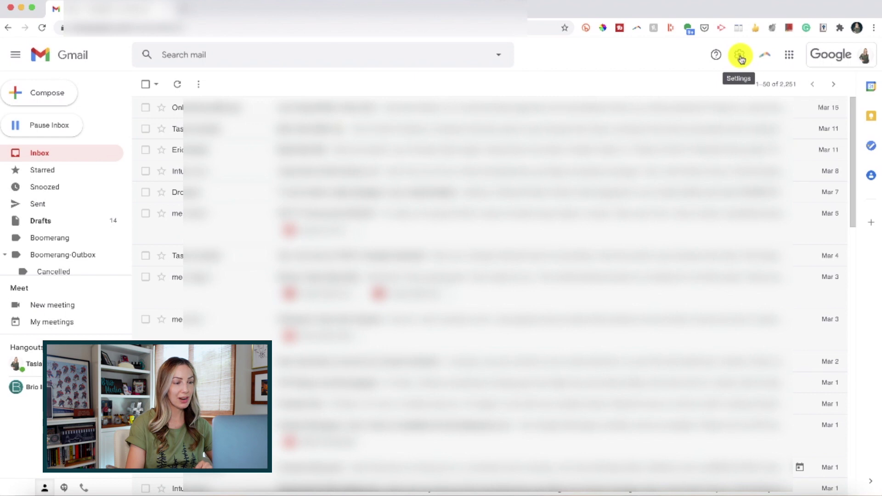
Step: Turn on Templates in Gmail's Advanced settings
click(740, 57)
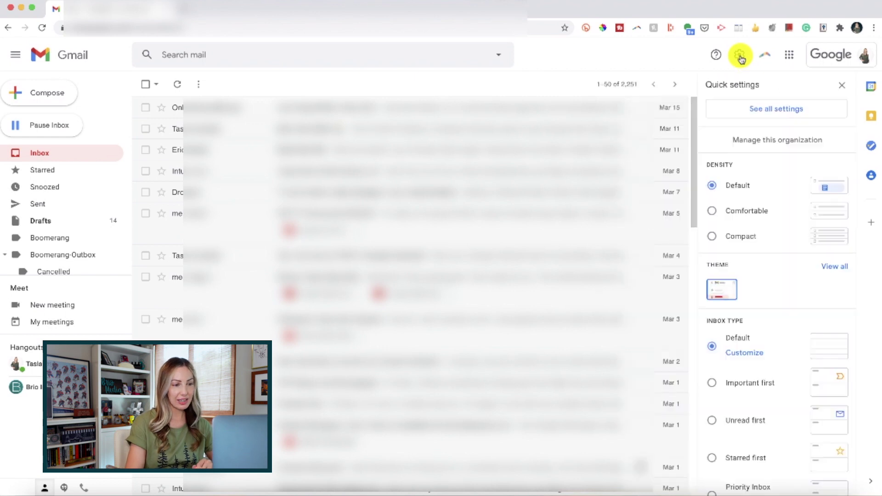
click(789, 113)
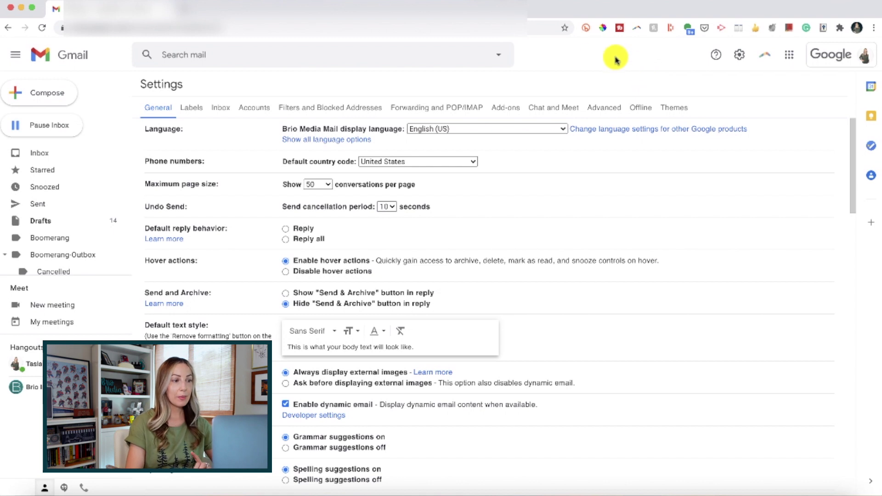
click(595, 112)
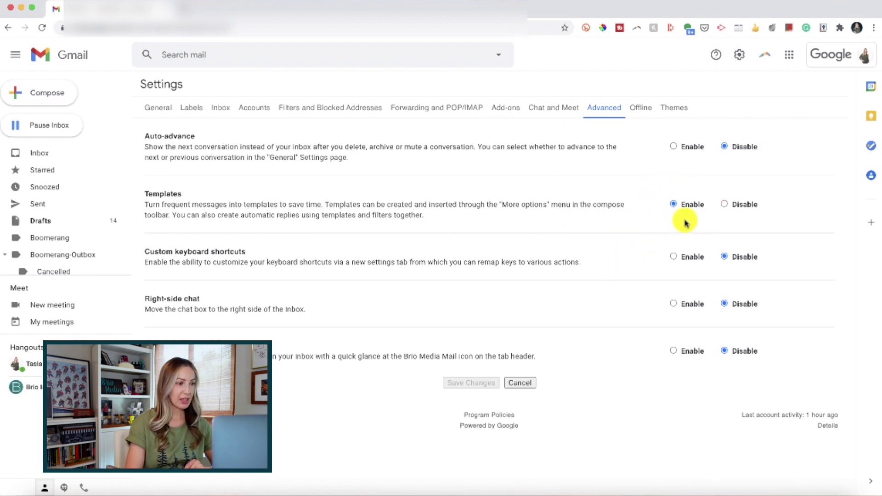
click(675, 205)
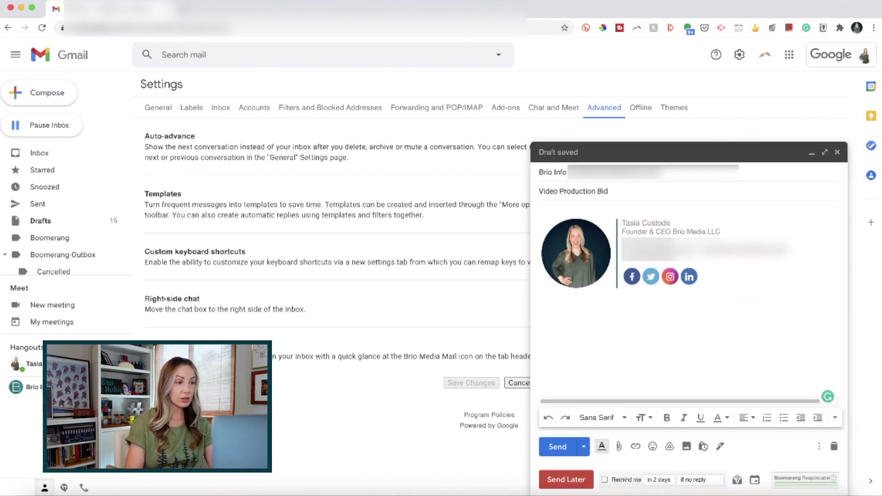
Step: Write the draft body with the greeting 'Hi' and a line of template text
click(604, 211)
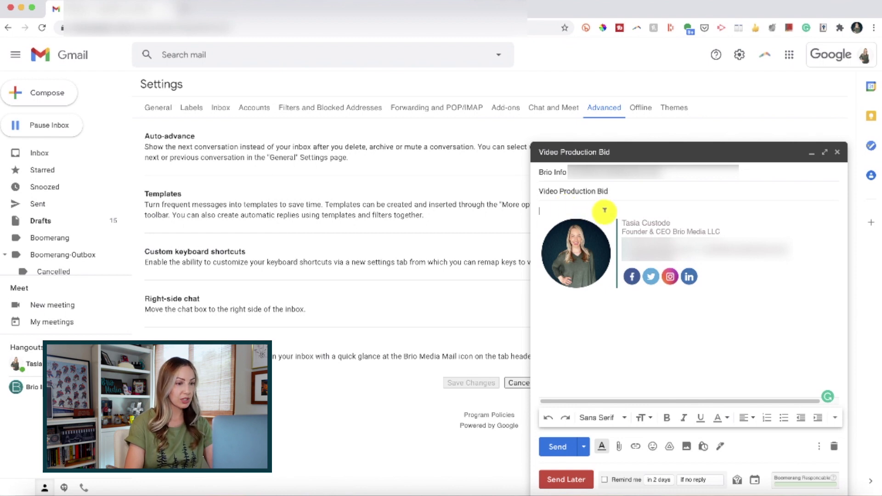
text(Hi)
key(Return)
key(Return)
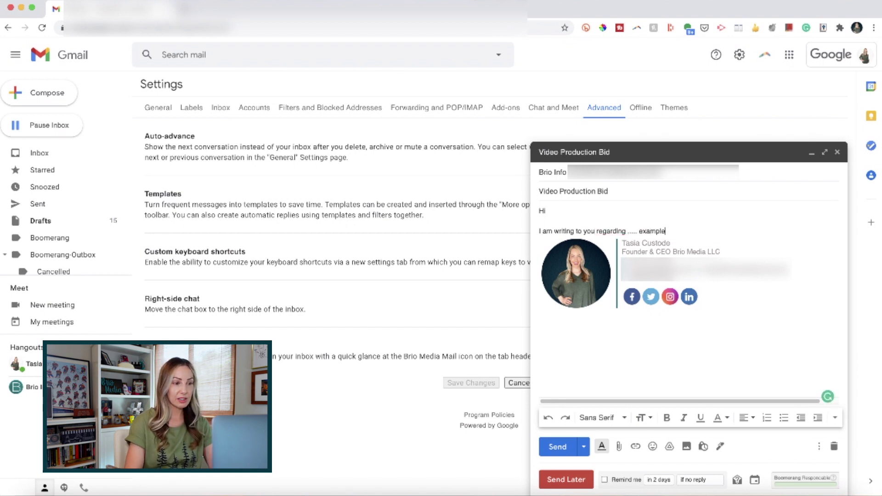
text(late text....)
key(Return)
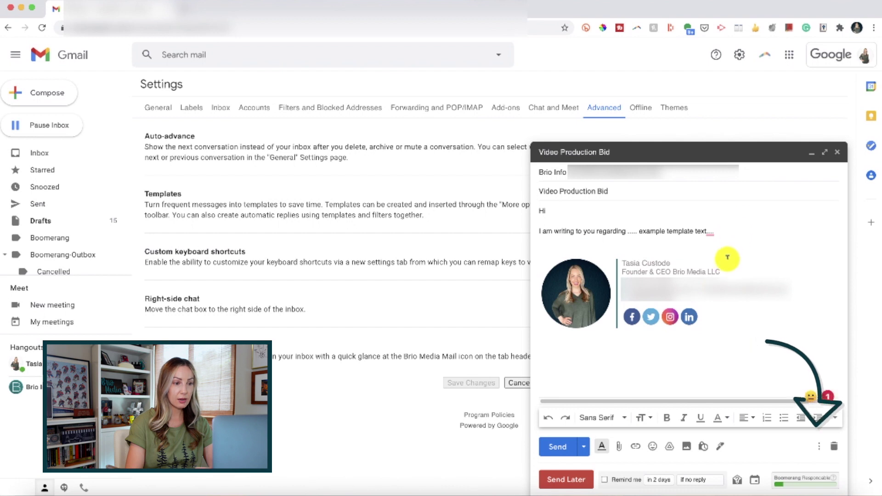
Step: Save the Video Production Bid draft as a new template
click(819, 445)
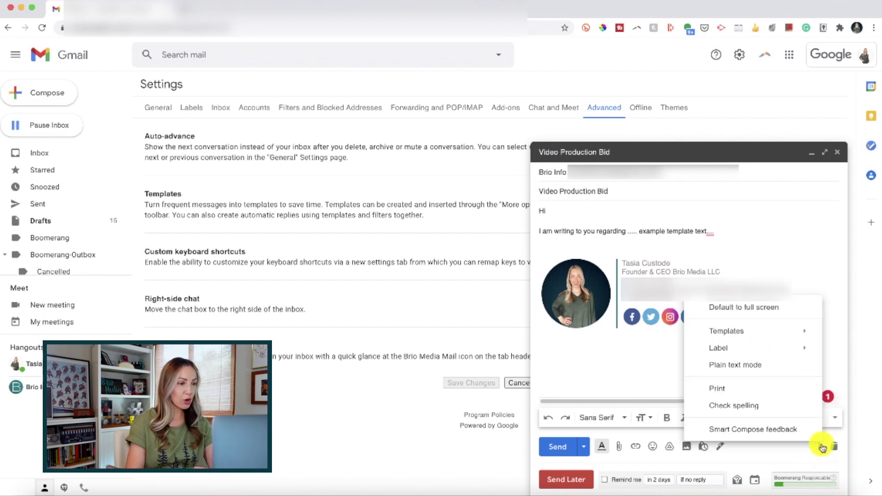
mouse_move(805, 331)
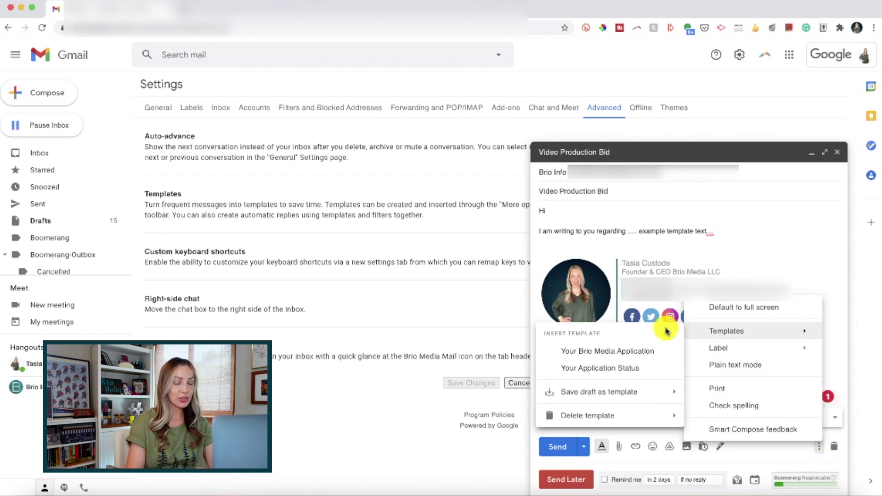
mouse_move(576, 391)
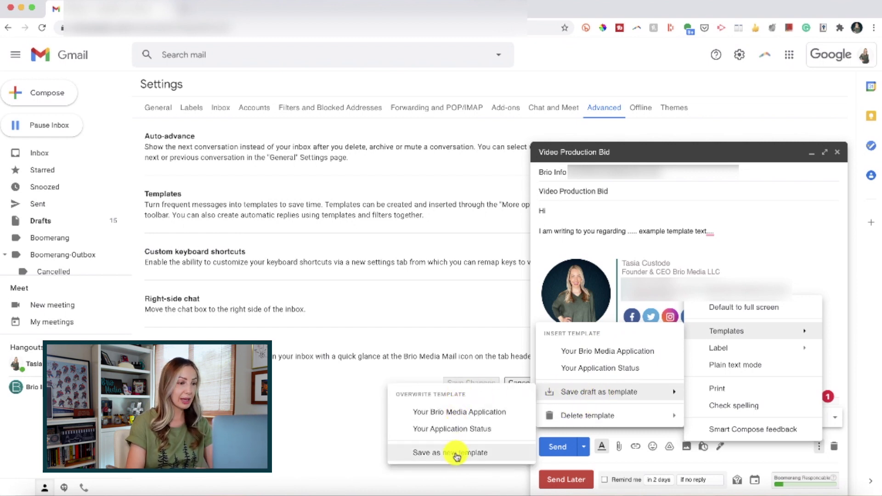
click(436, 453)
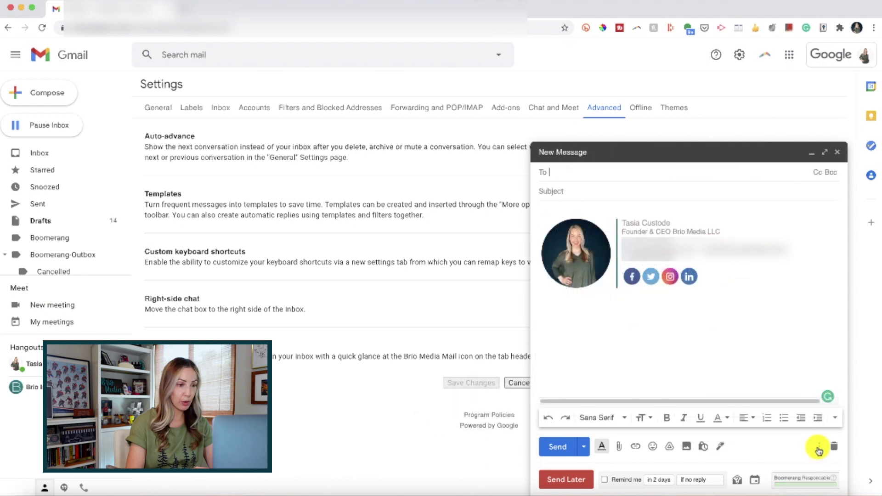
Step: Insert the 'Your Brio Media Application' template into the new message
click(818, 446)
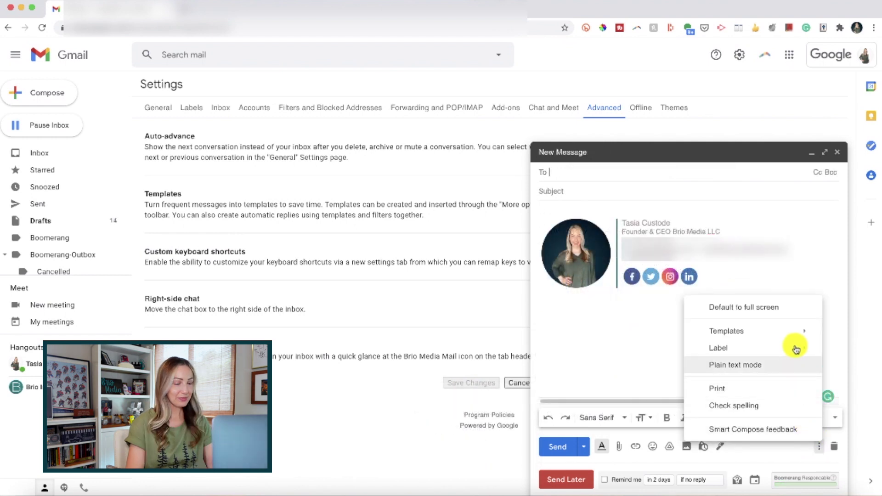
mouse_move(795, 333)
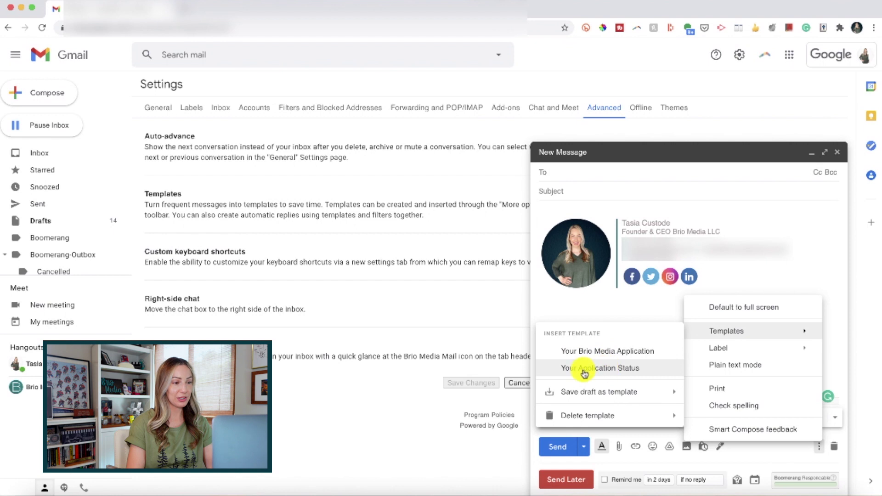
click(623, 351)
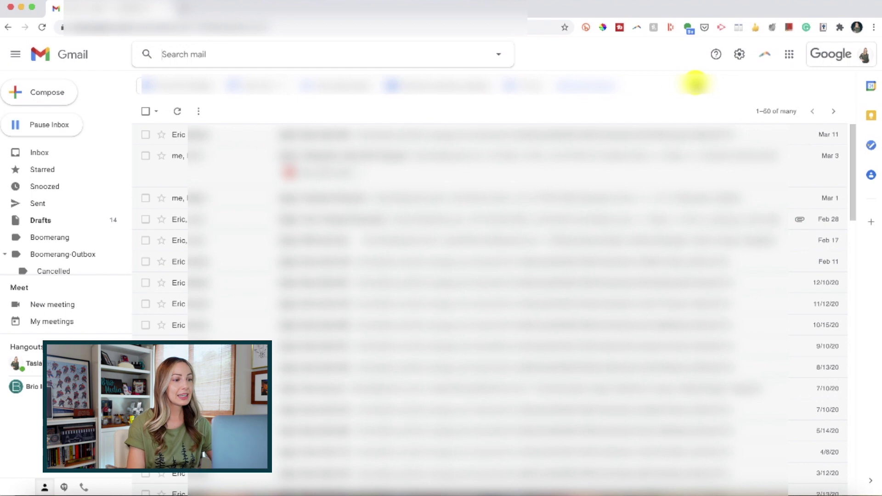
Step: Scroll Quick settings to Inbox type and open the Multiple Inboxes customization
click(739, 54)
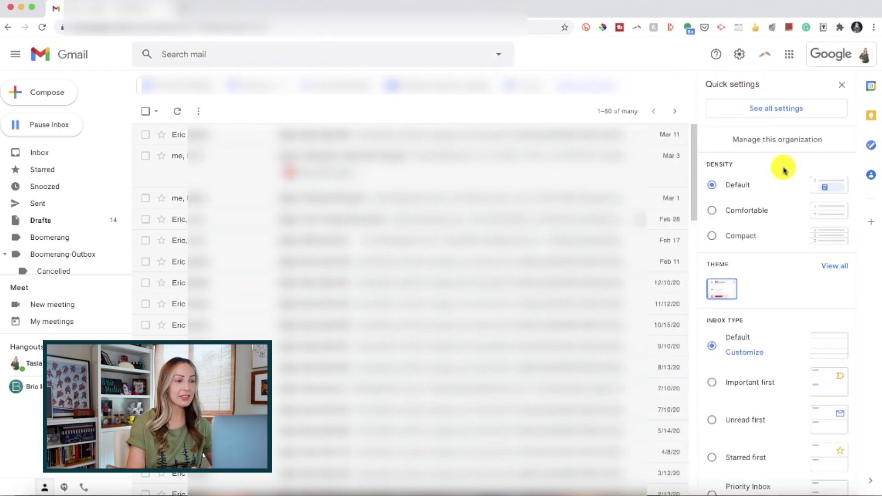
scroll(767, 215, down, 3)
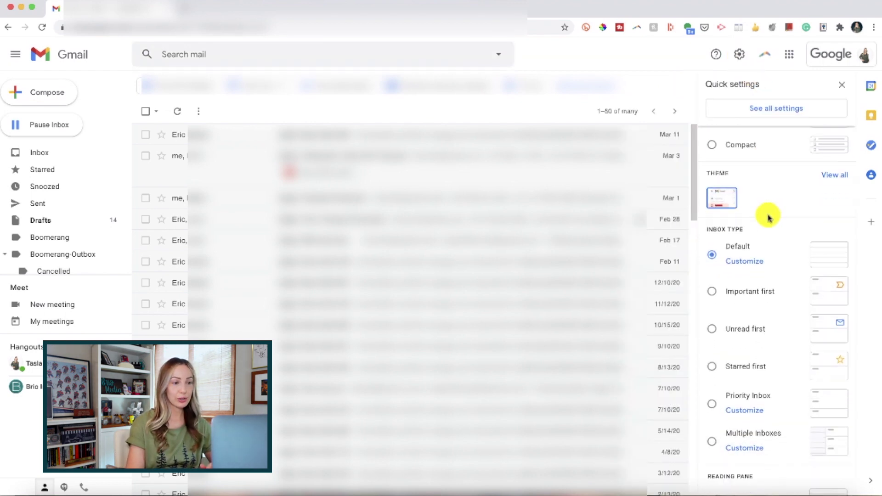
scroll(769, 216, down, 2)
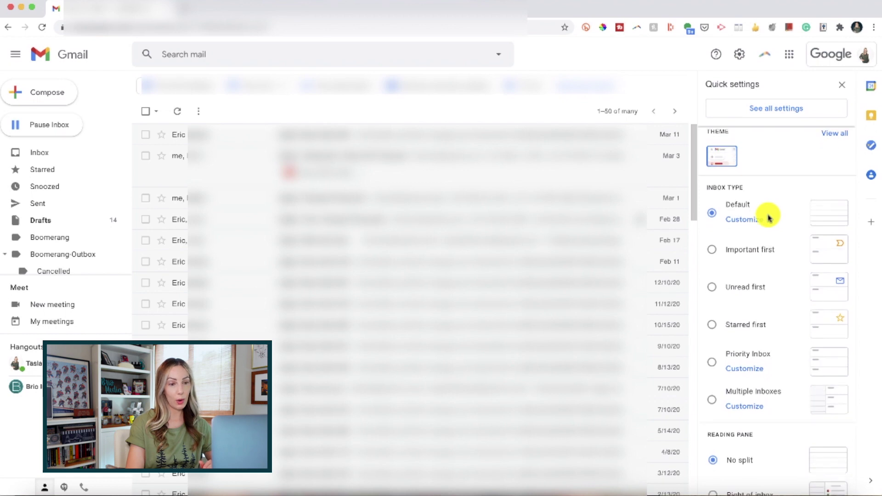
scroll(769, 219, down, 1)
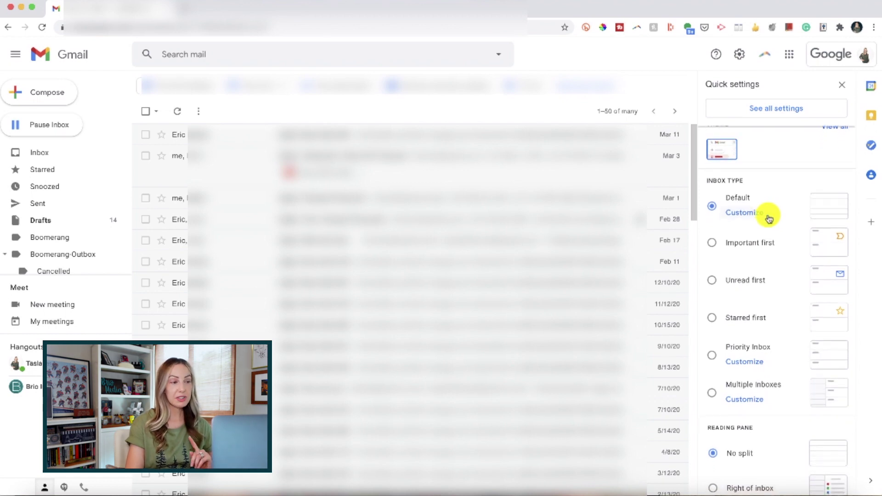
scroll(769, 219, down, 1)
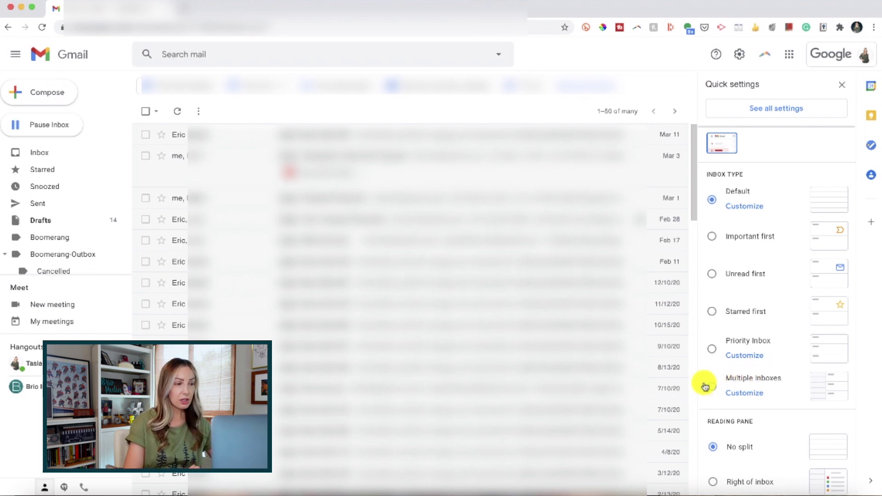
click(744, 393)
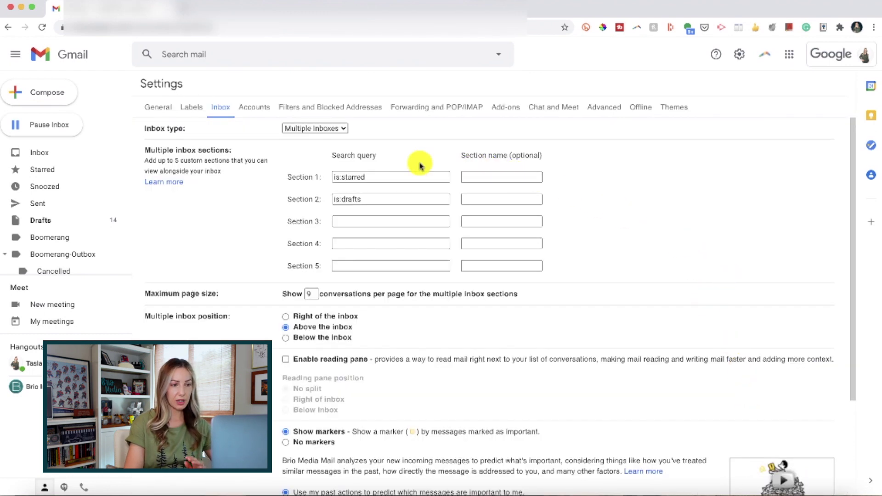
Step: Review the is:starred and is:drafts inbox sections and open the Multiple Inboxes help
click(498, 206)
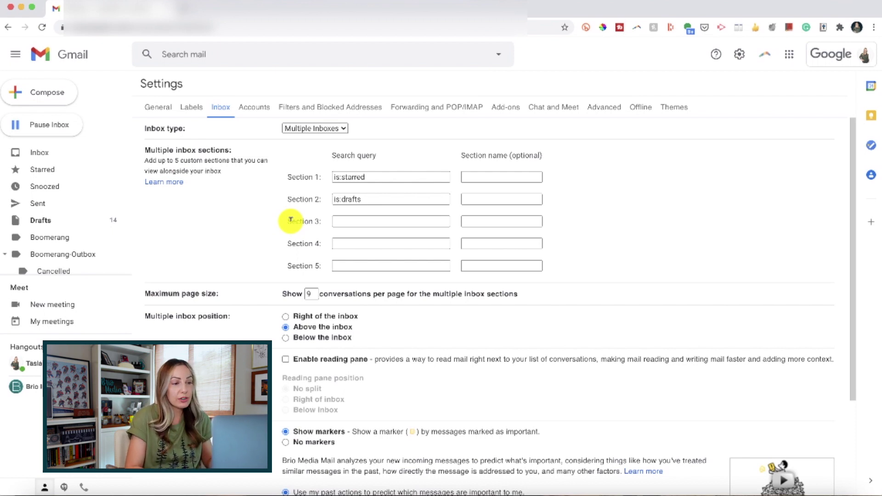
click(172, 184)
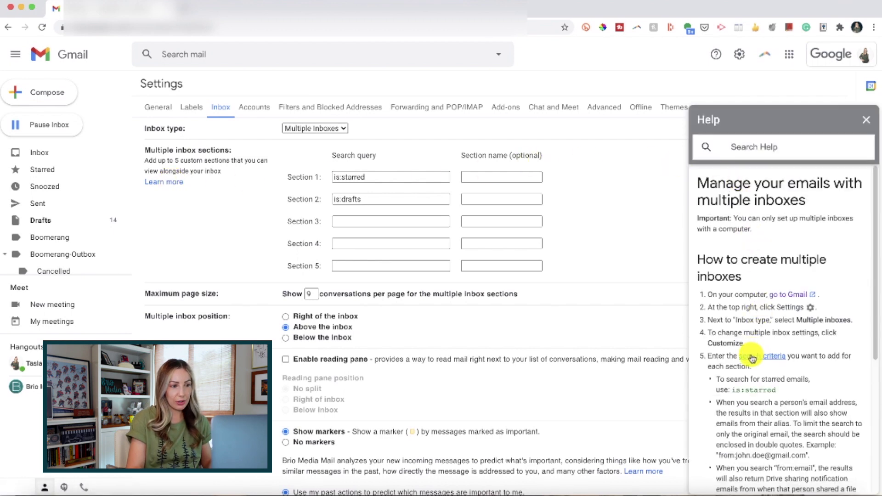
Step: Open the search operators help article and scroll to the from:, to:, cc: table
click(763, 357)
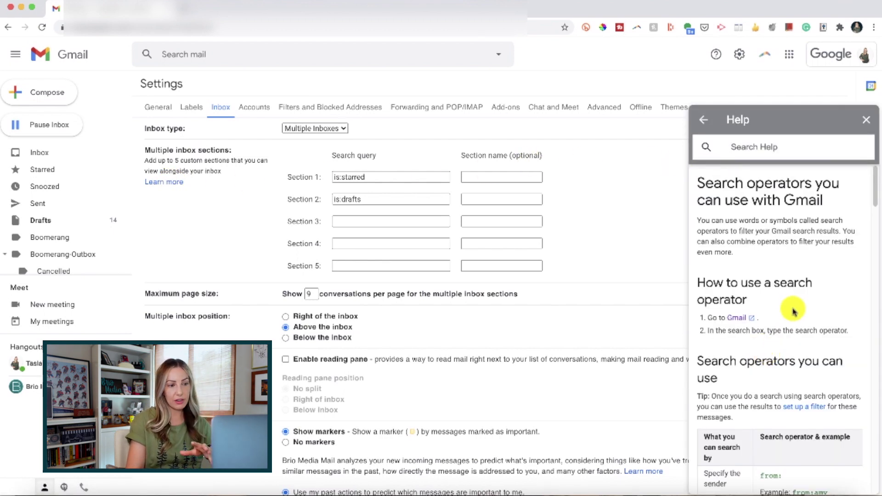
scroll(793, 308, down, 4)
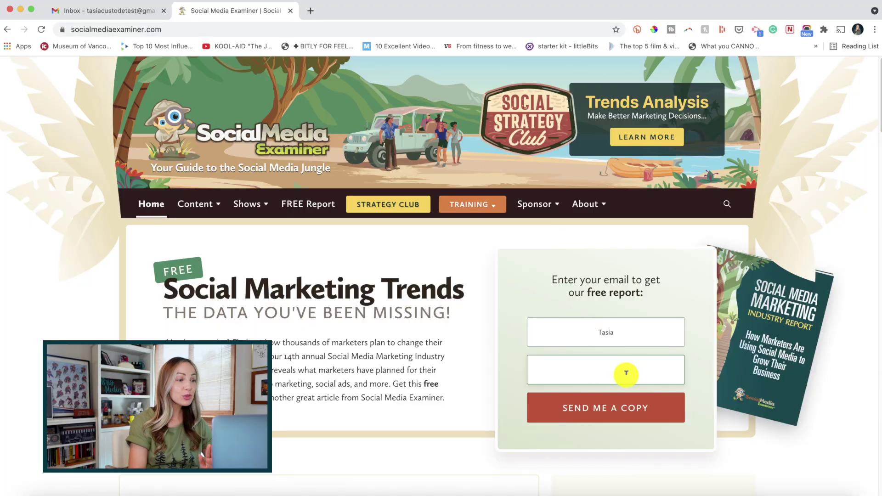
Step: Enter the Gmail address in the report form's email field with a + before the @
click(626, 372)
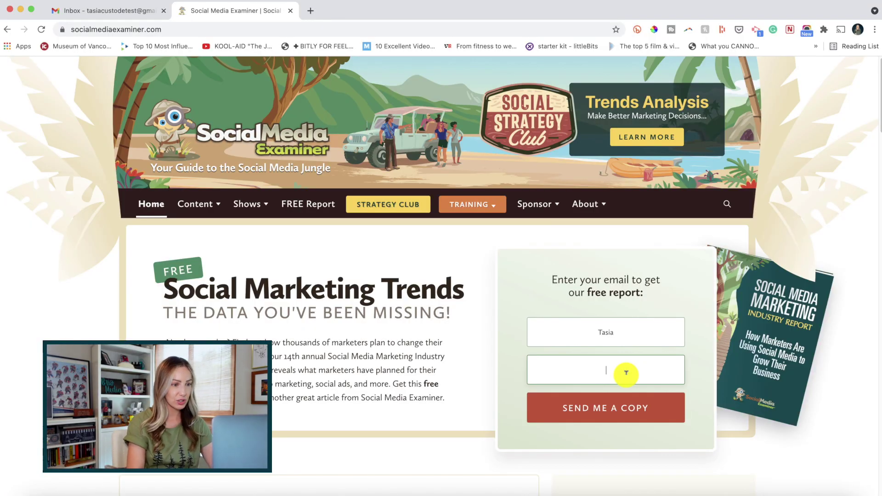
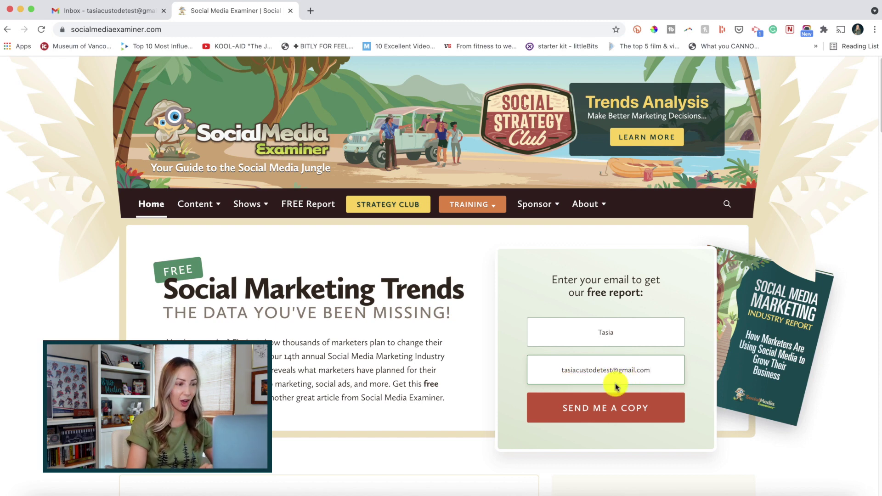
click(614, 371)
text(+)
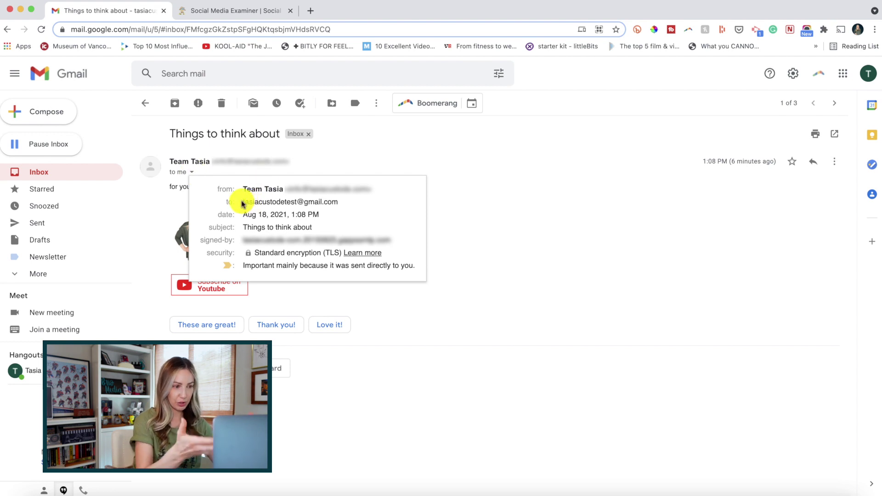
drag(242, 203, 349, 204)
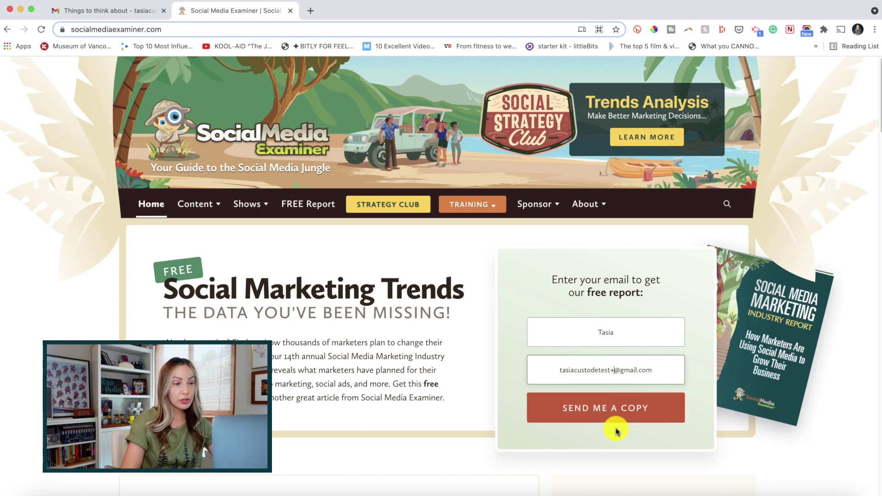
Step: Tag the address with 'newsletter' after the + and submit the free report form
text(newslet)
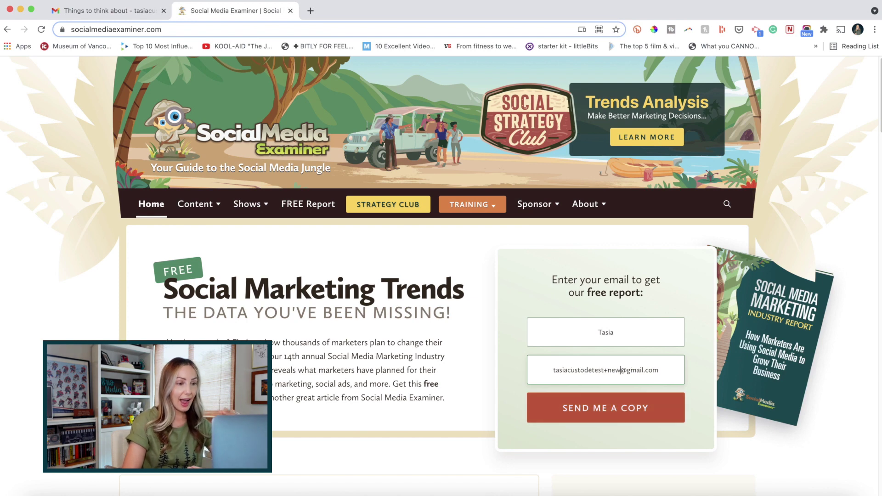
text(ter)
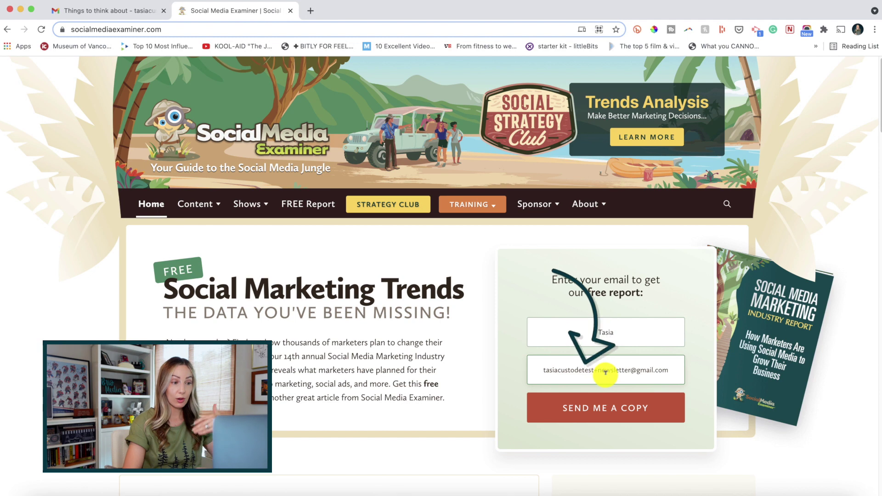
drag(630, 368, 599, 367)
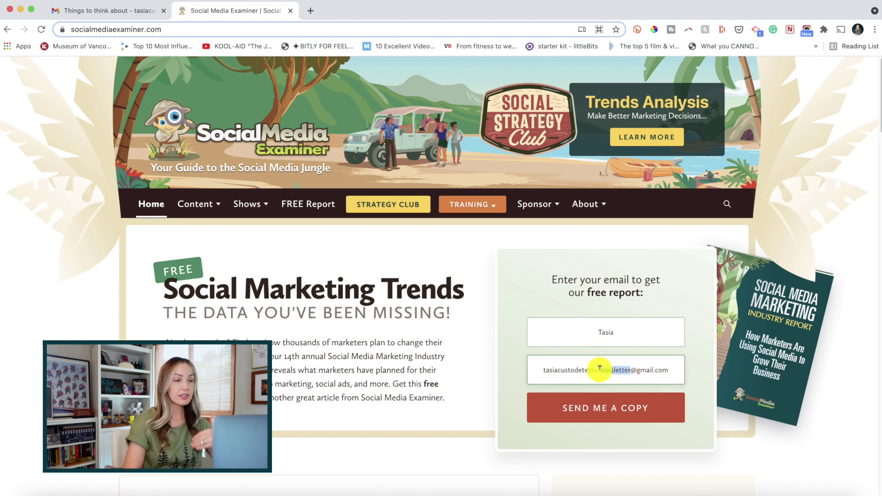
key(End)
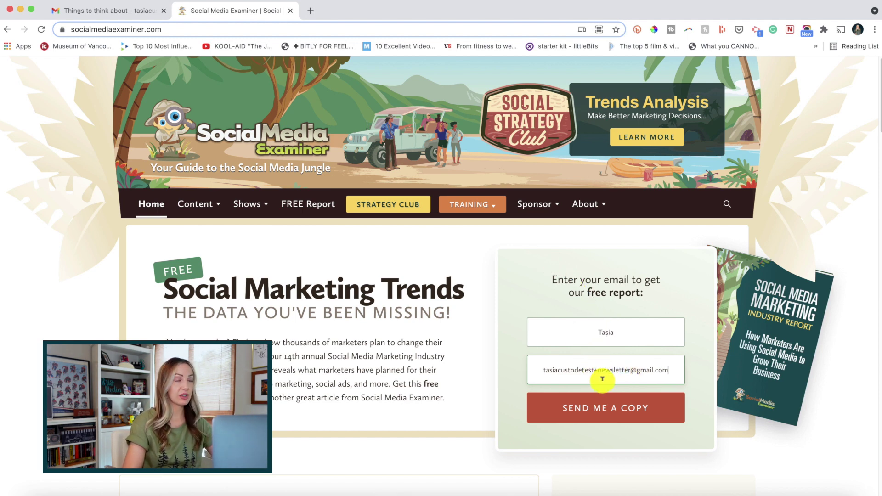
click(606, 412)
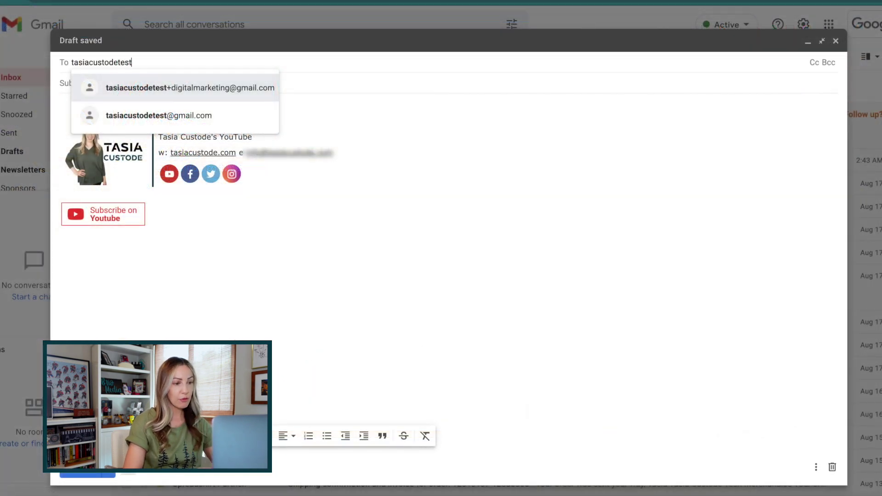
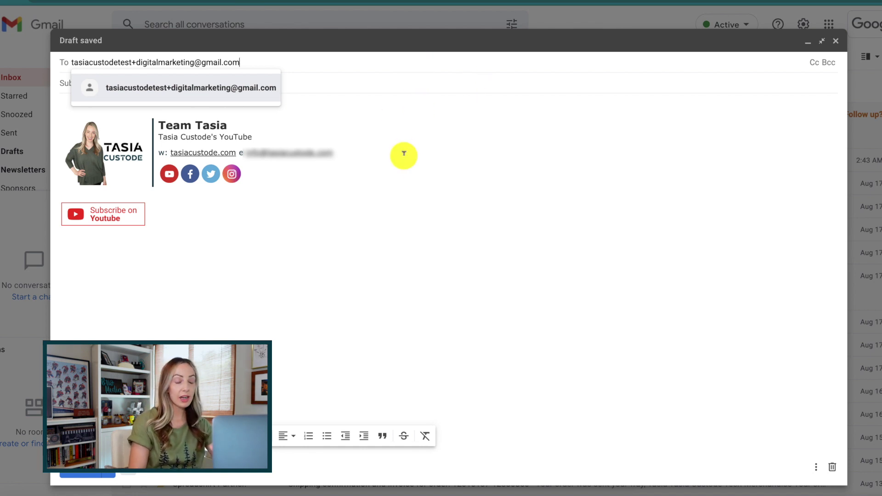
Step: Address the new test email to the +digitalmarketing plus address, correcting a typo and accepting the suggestion
key(Tab)
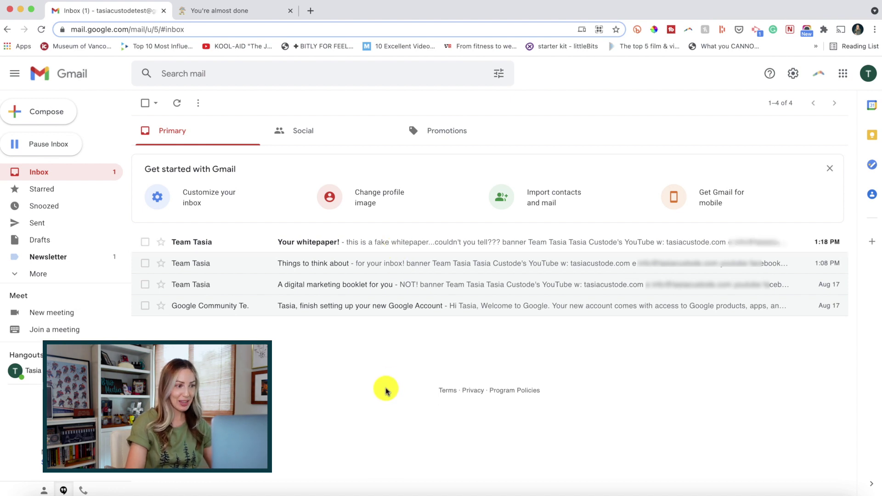
click(387, 246)
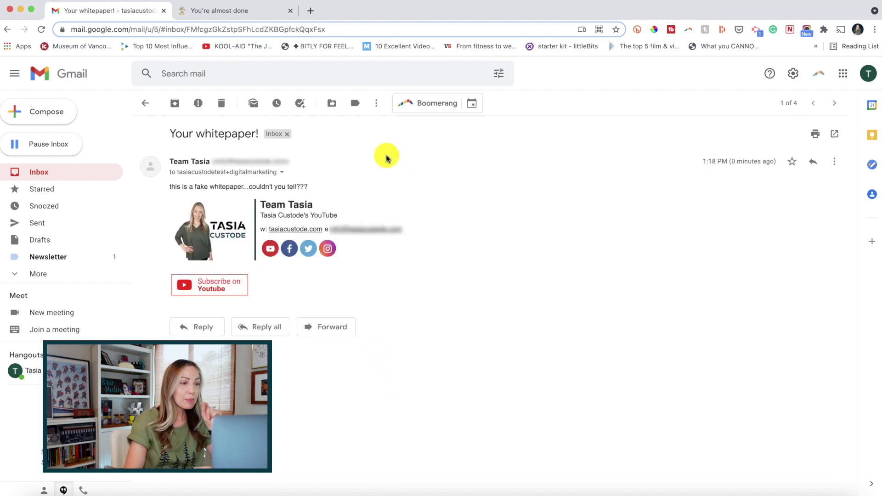
click(282, 173)
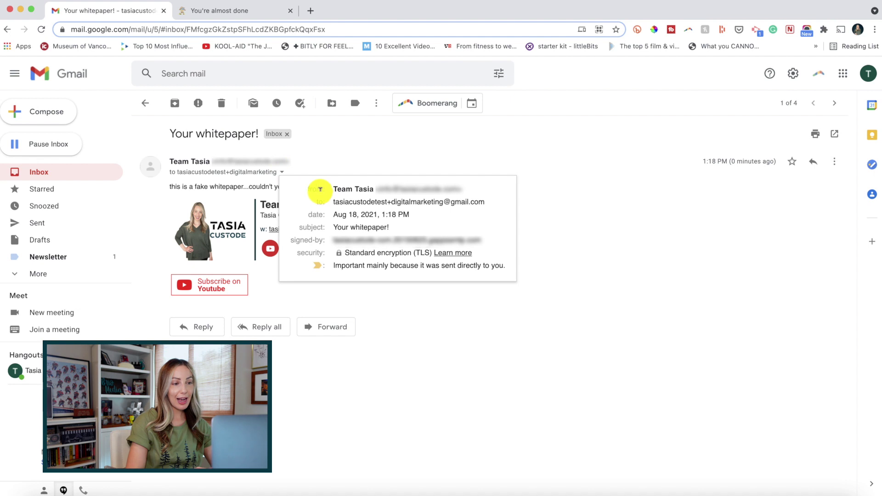
drag(316, 203, 498, 202)
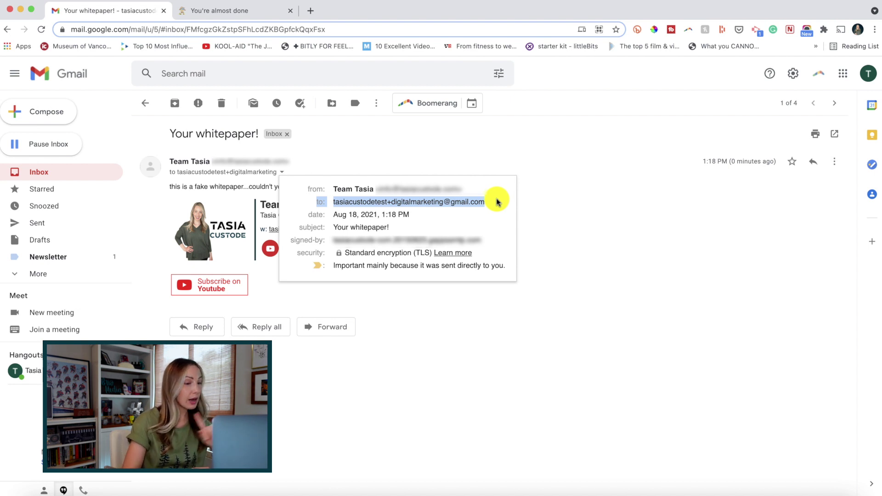
click(498, 202)
mouse_move(389, 201)
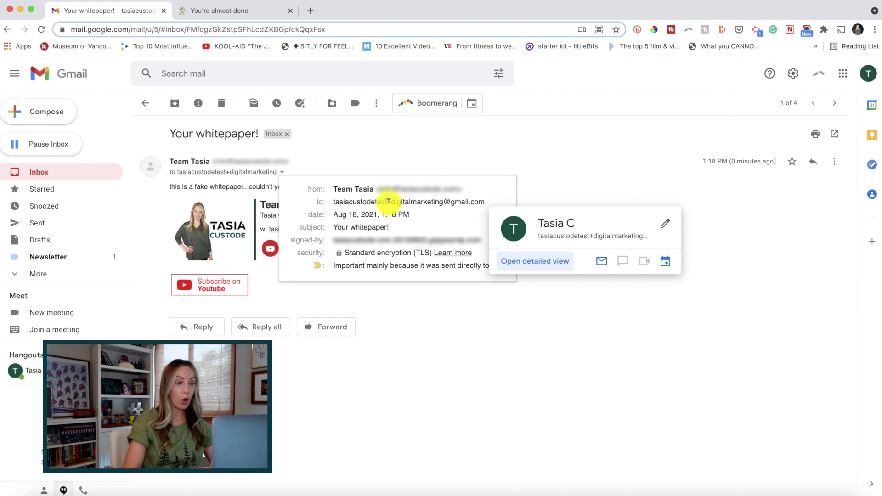
drag(388, 201, 442, 200)
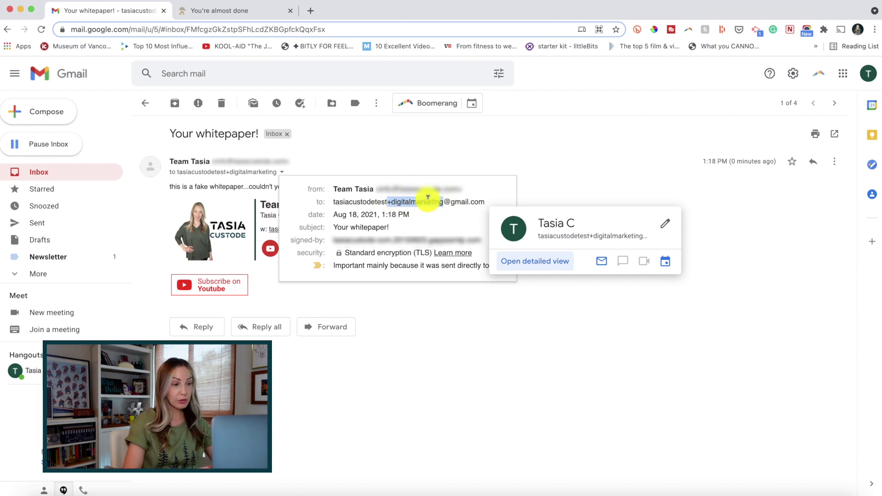
click(464, 201)
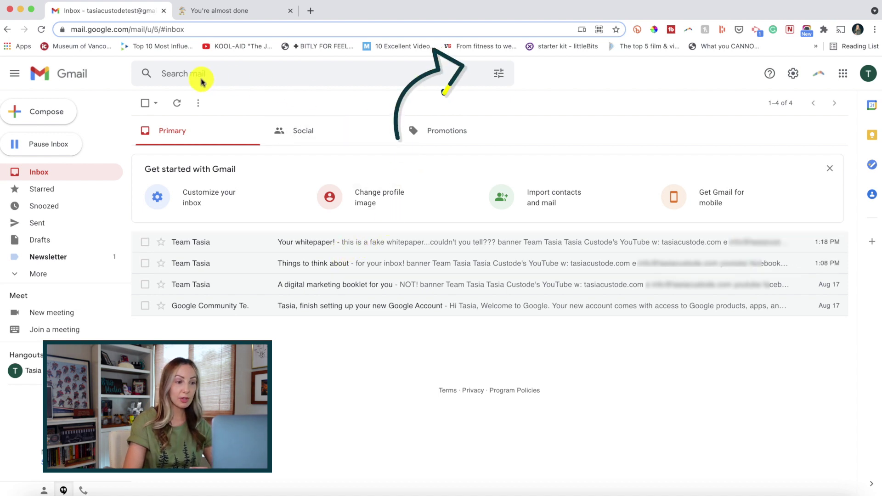
Step: Open the advanced search options and begin filling the To field with the +digitalmarketing address
click(499, 74)
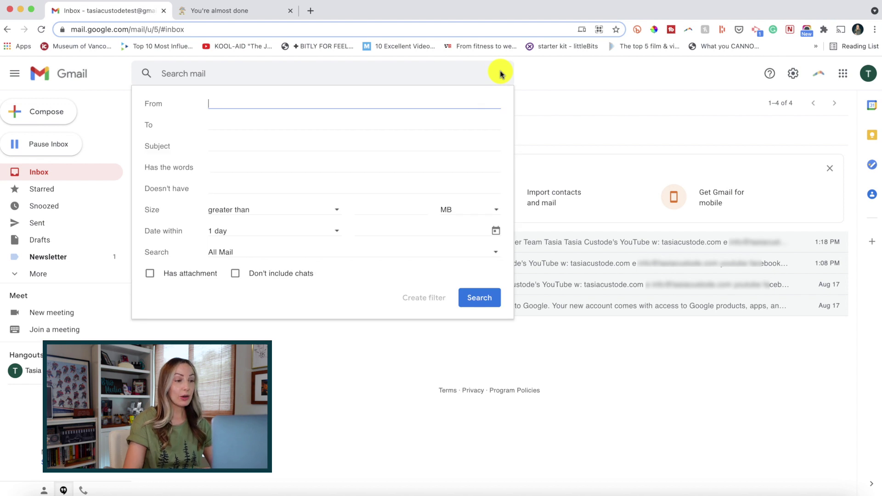
click(220, 122)
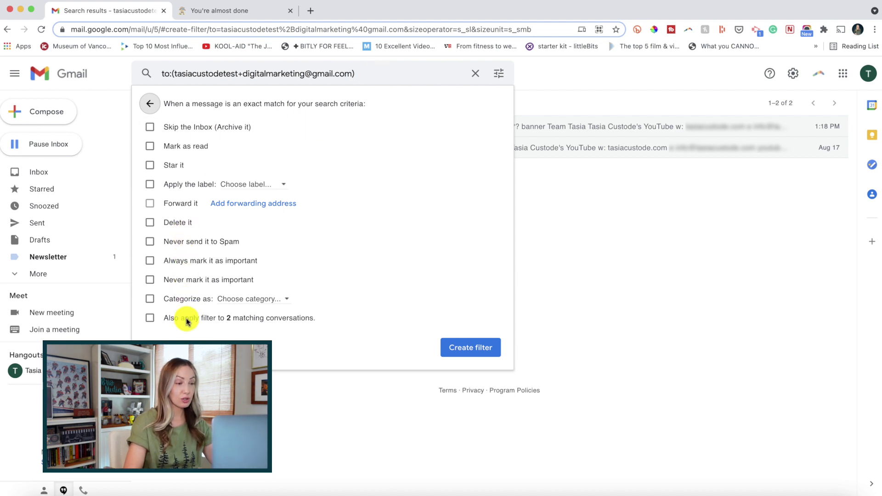
Step: Make the filter skip the inbox, apply a new 'Digital Marketing' label, and cover the 2 existing conversations
click(150, 130)
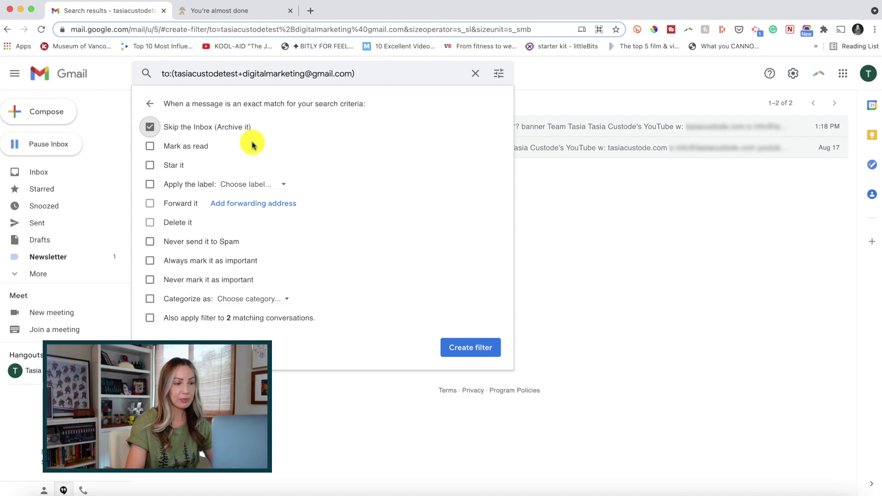
click(150, 185)
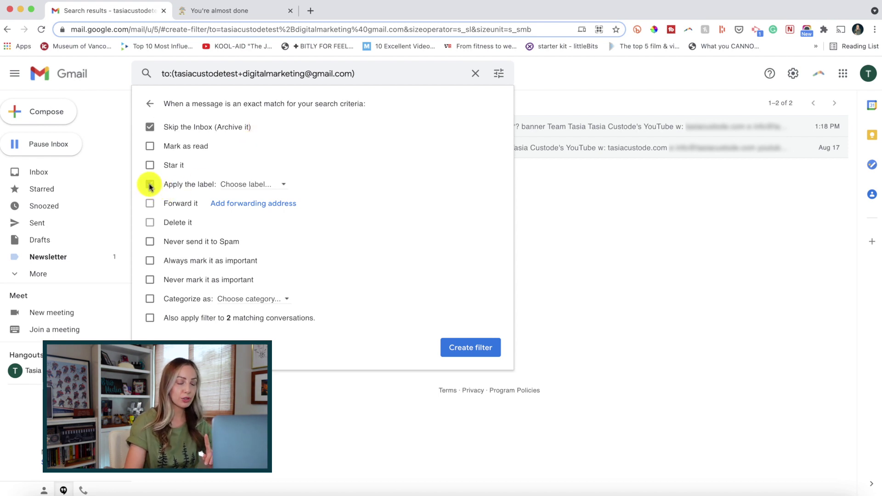
click(285, 186)
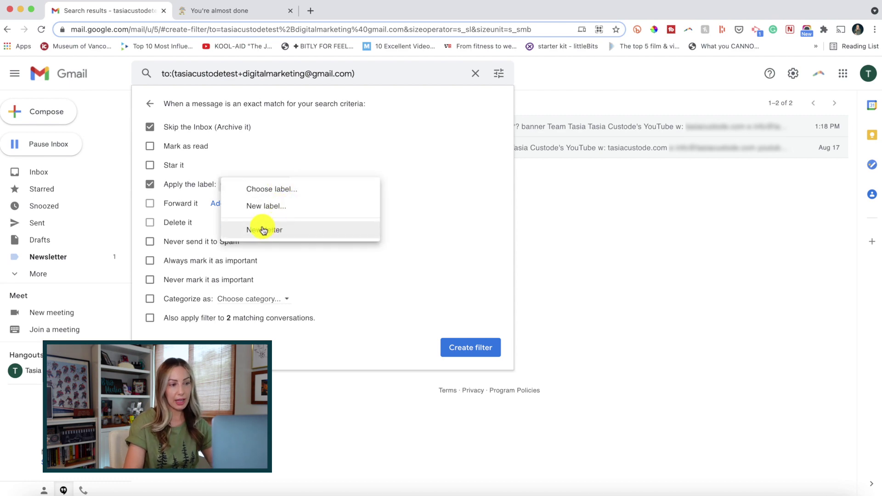
click(290, 206)
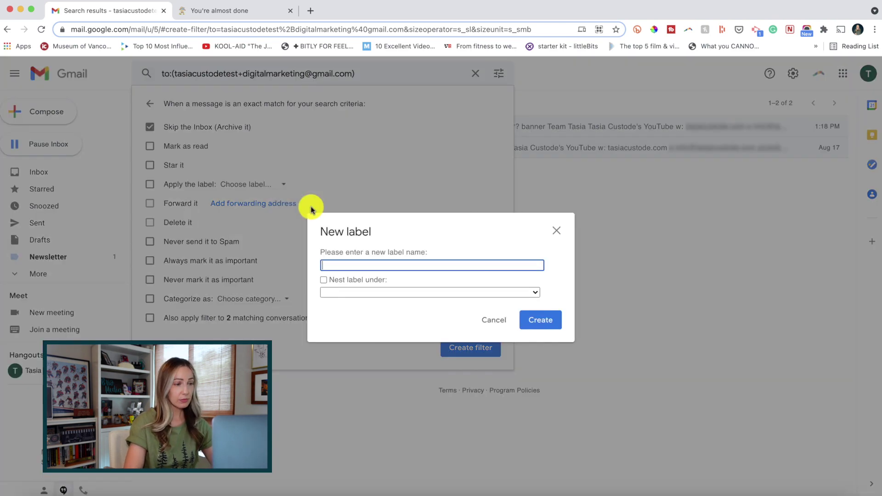
text(Digital Marketing)
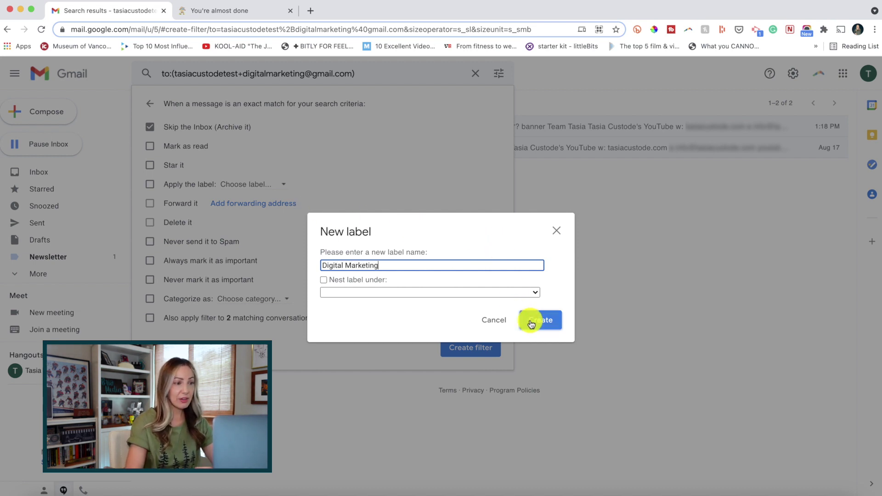
click(549, 324)
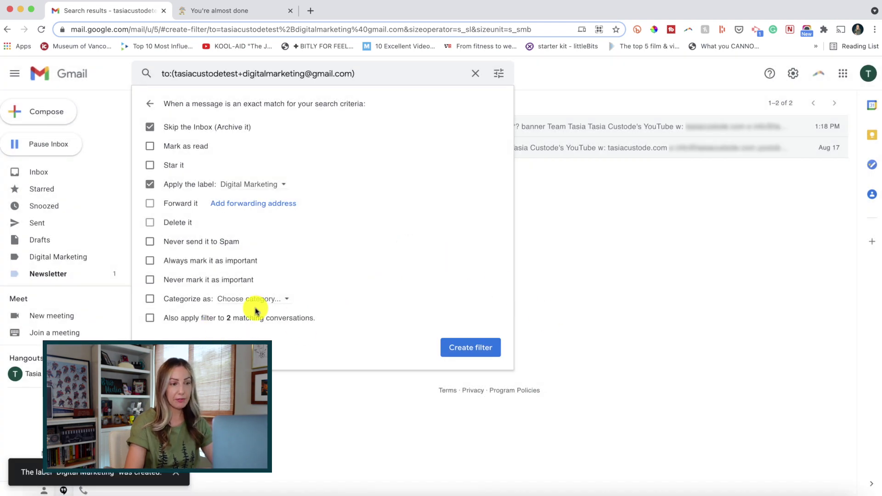
click(149, 317)
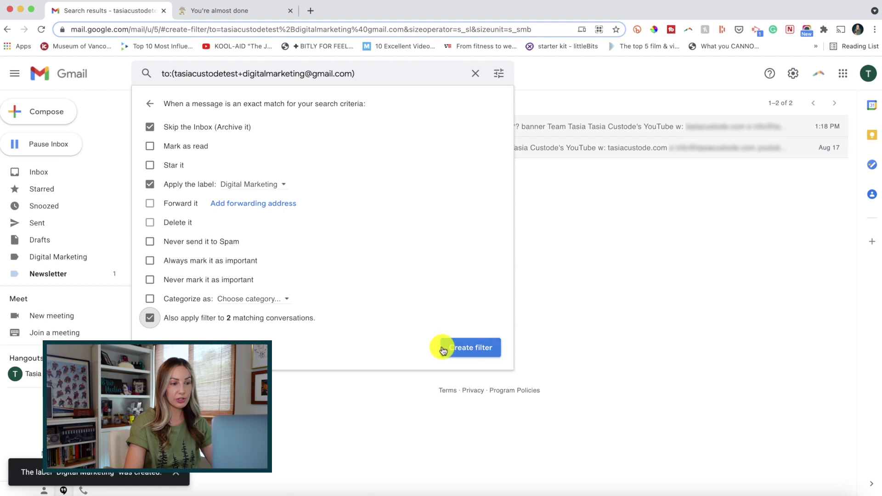
click(484, 350)
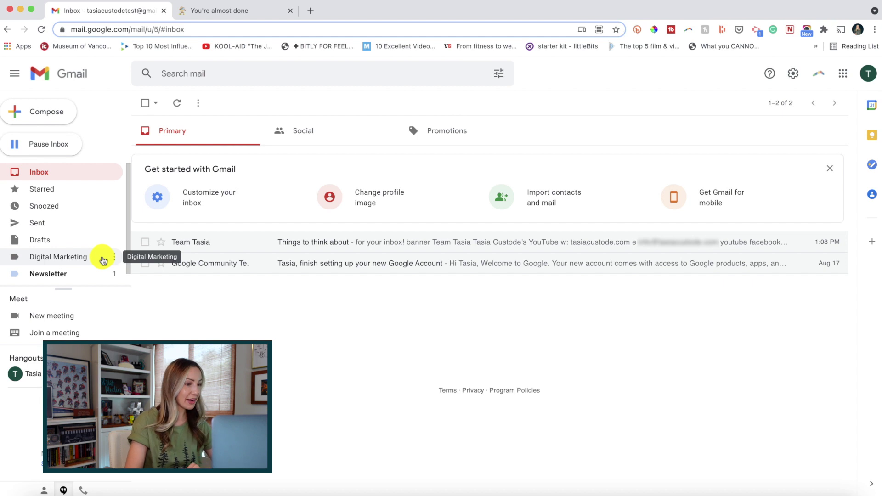
Step: Open the Digital Marketing label to see the 'Your whitepaper!' and digital marketing booklet emails
click(103, 261)
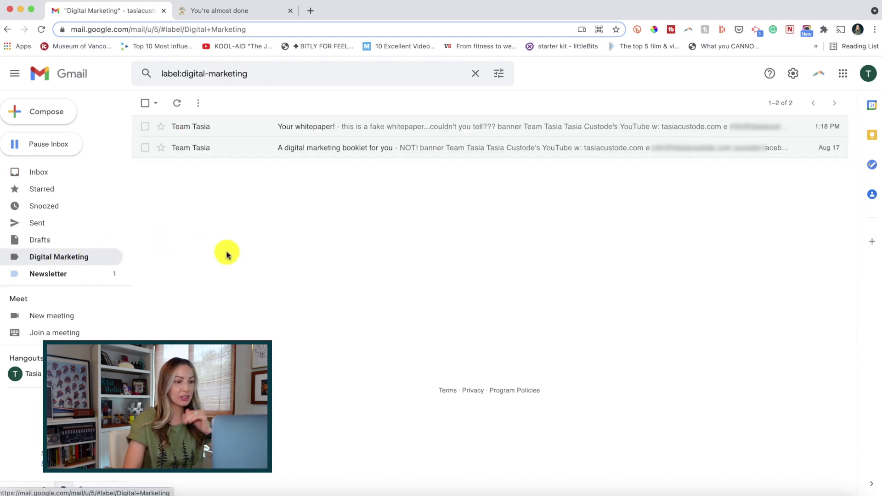